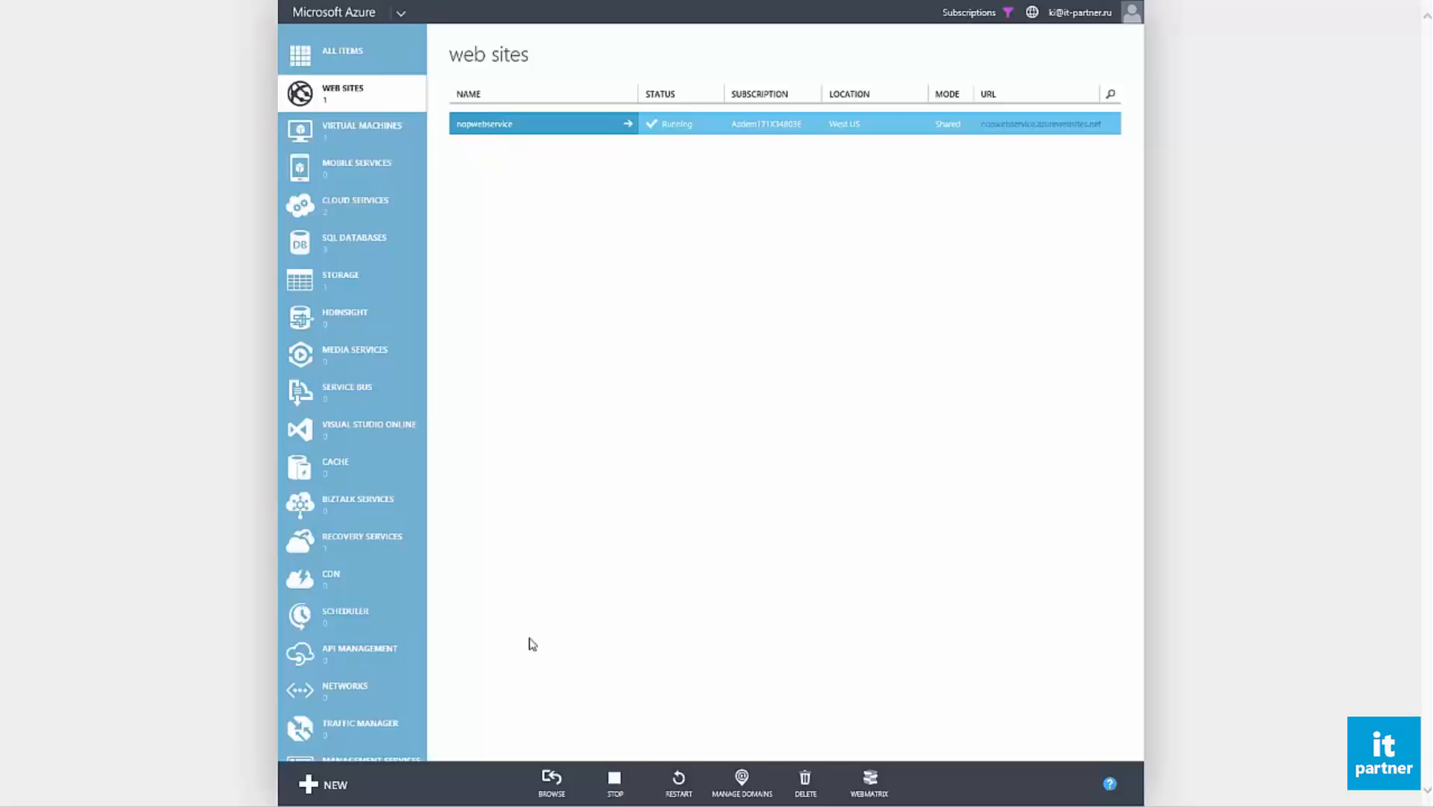
- Start a new web site from the app gallery and choose Umbraco CMS as its application
left_click(337, 786)
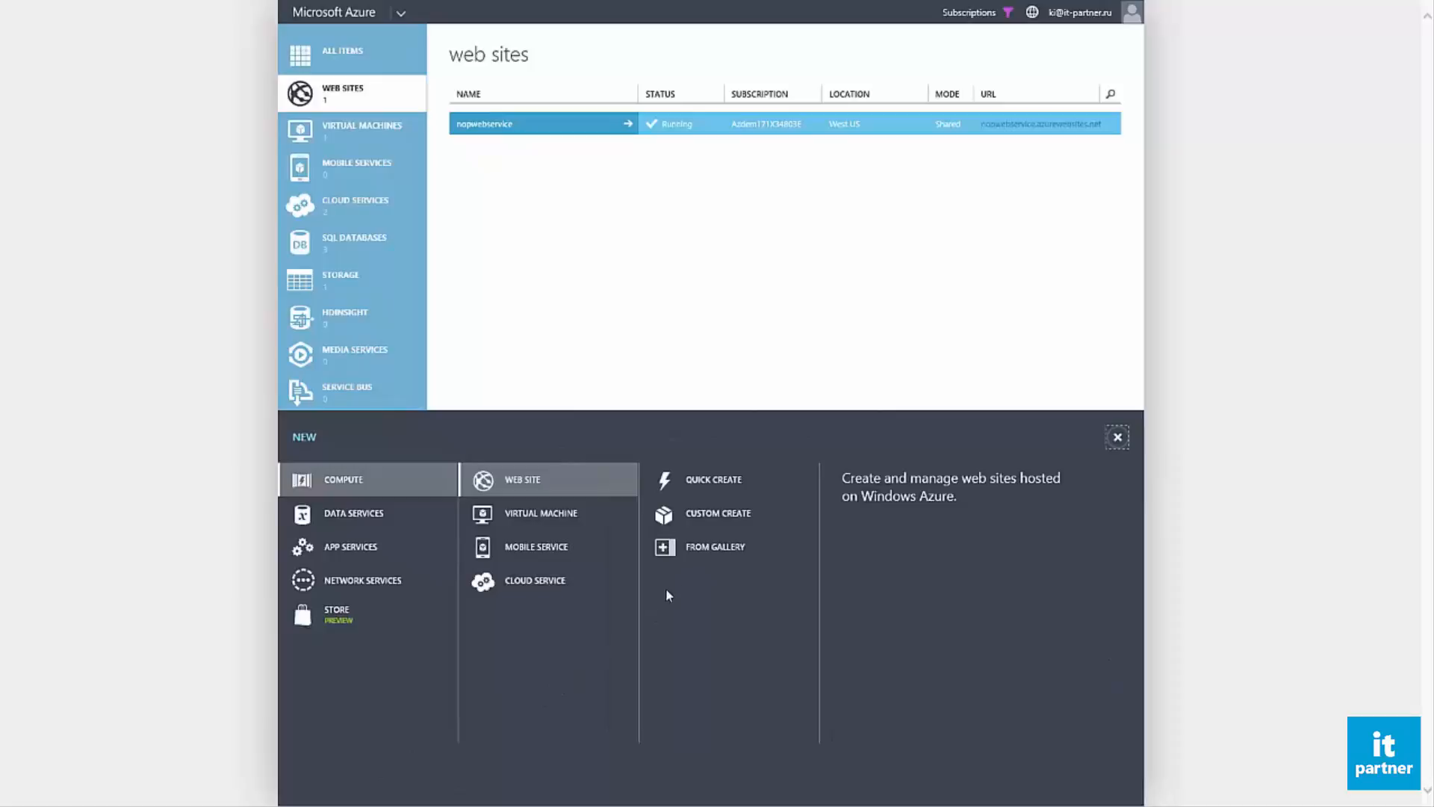
left_click(702, 552)
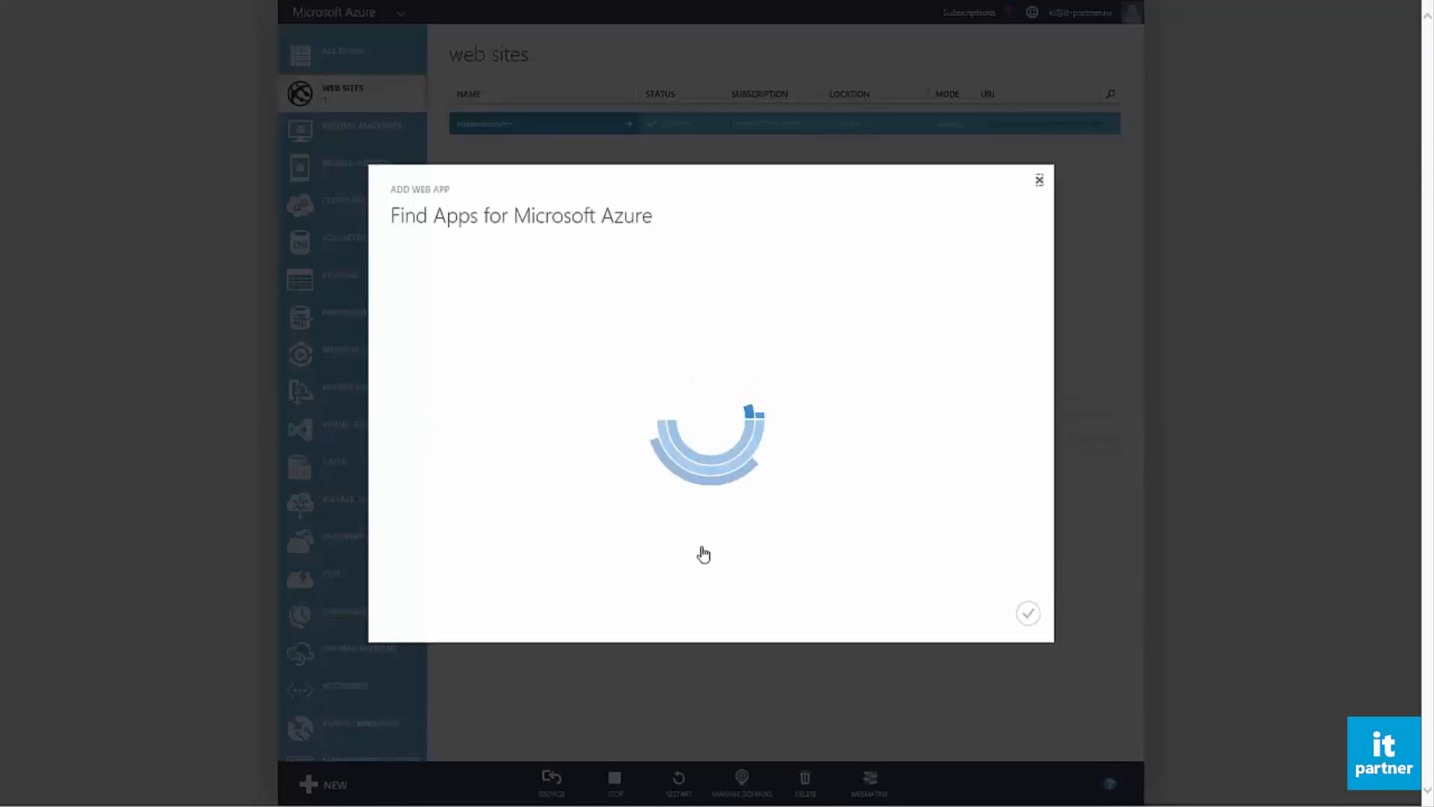
left_click_drag(744, 304, 732, 570)
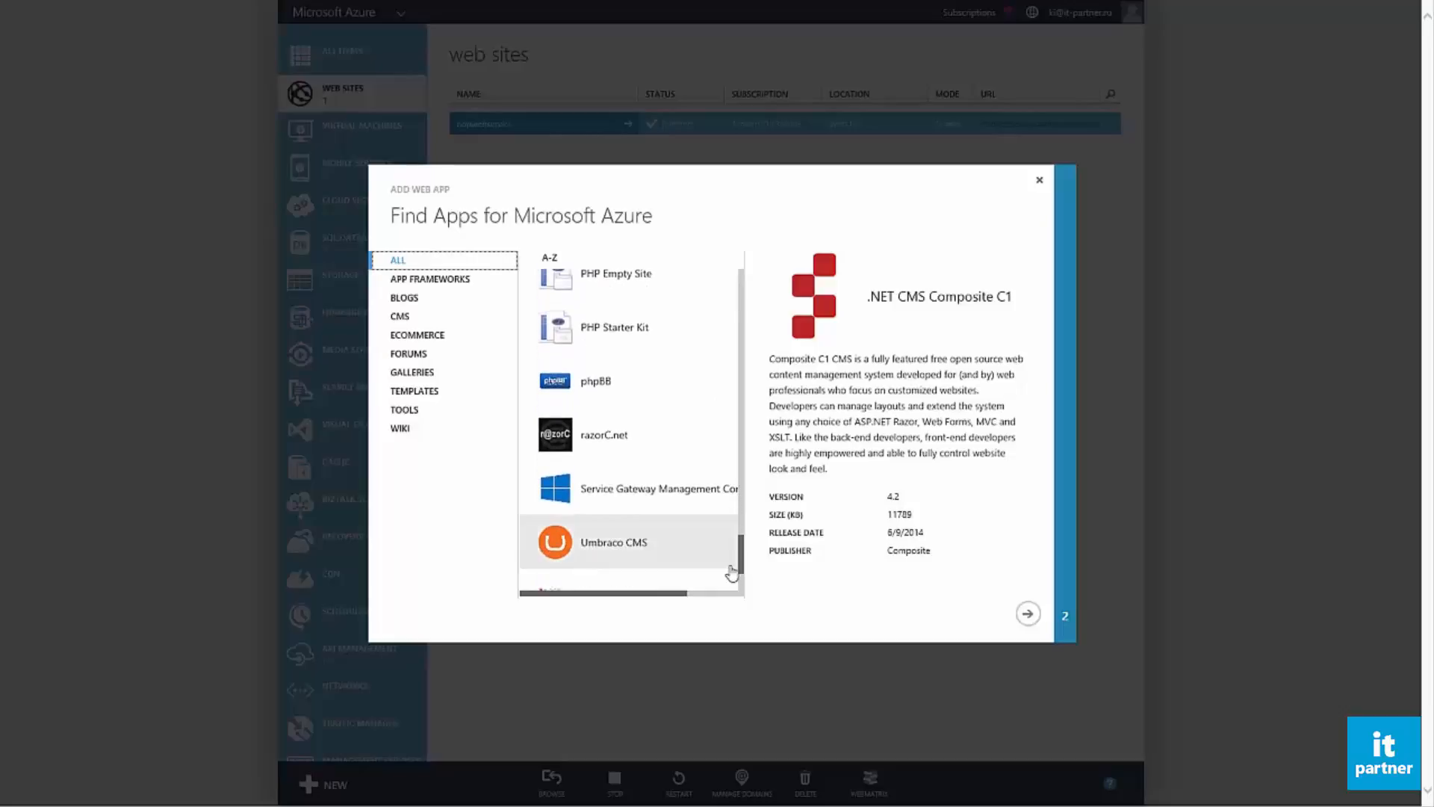
left_click(682, 567)
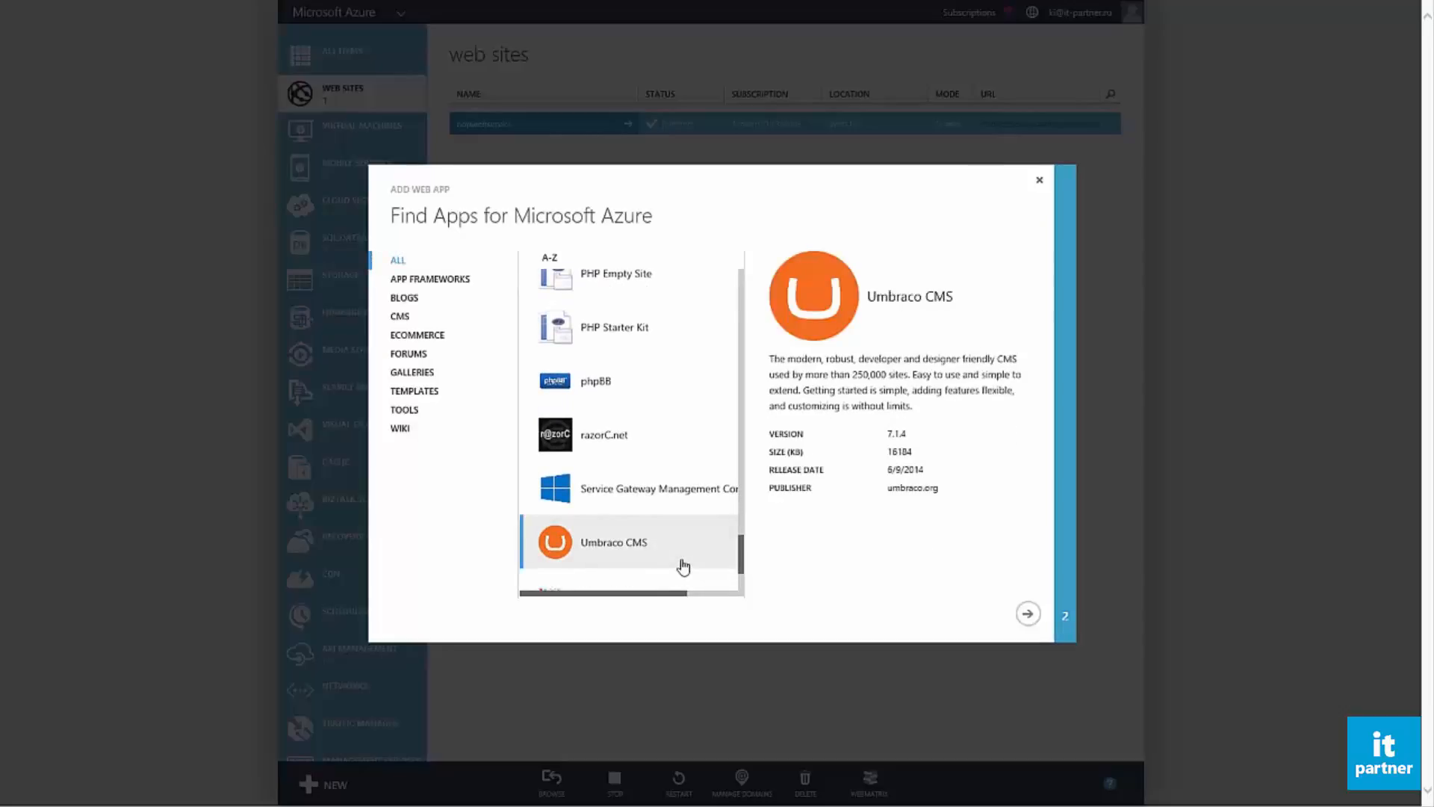
left_click(1028, 613)
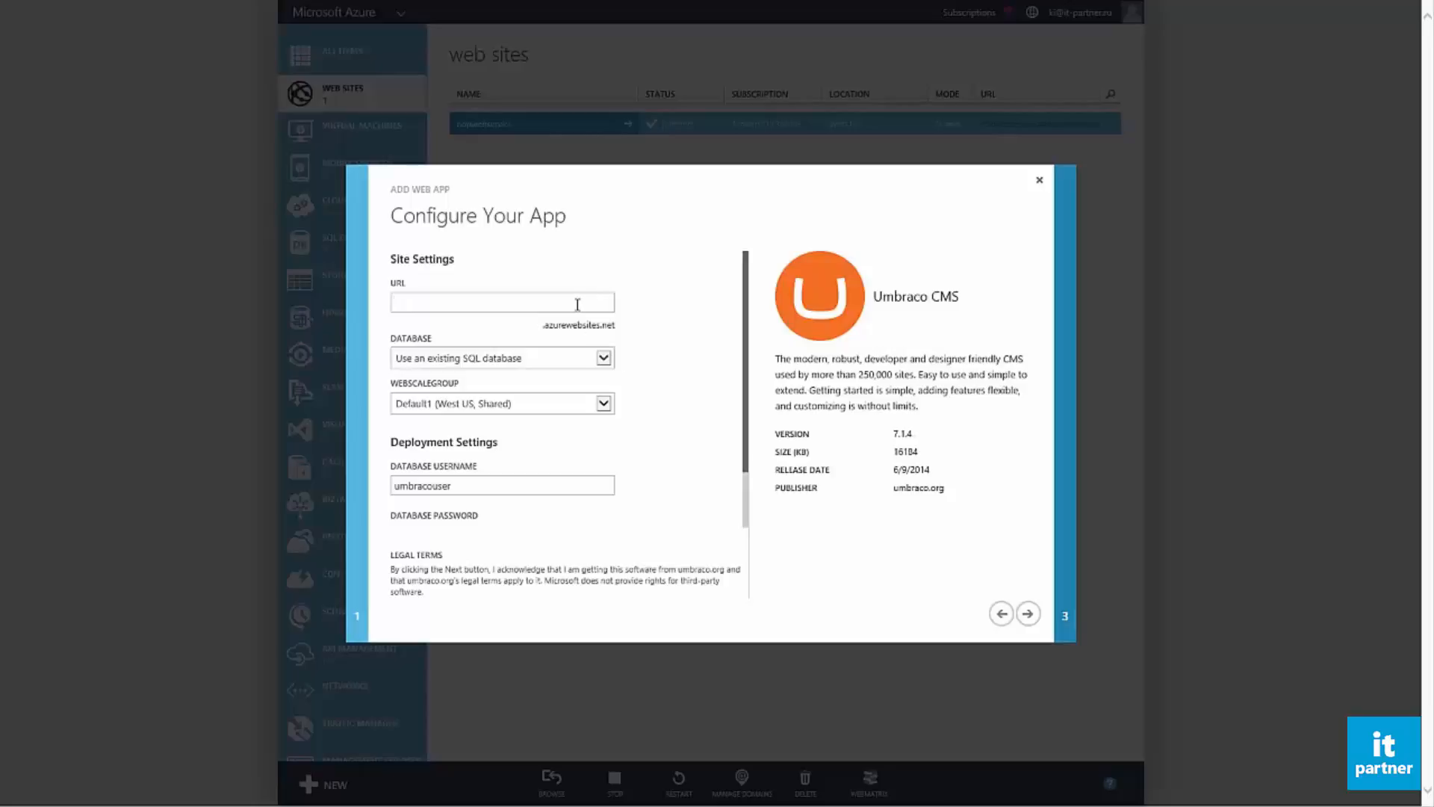
- Set the site URL to FirstUmbraco and choose to create a new SQL database
type("FirstUmbraco")
left_click(604, 361)
left_click(600, 384)
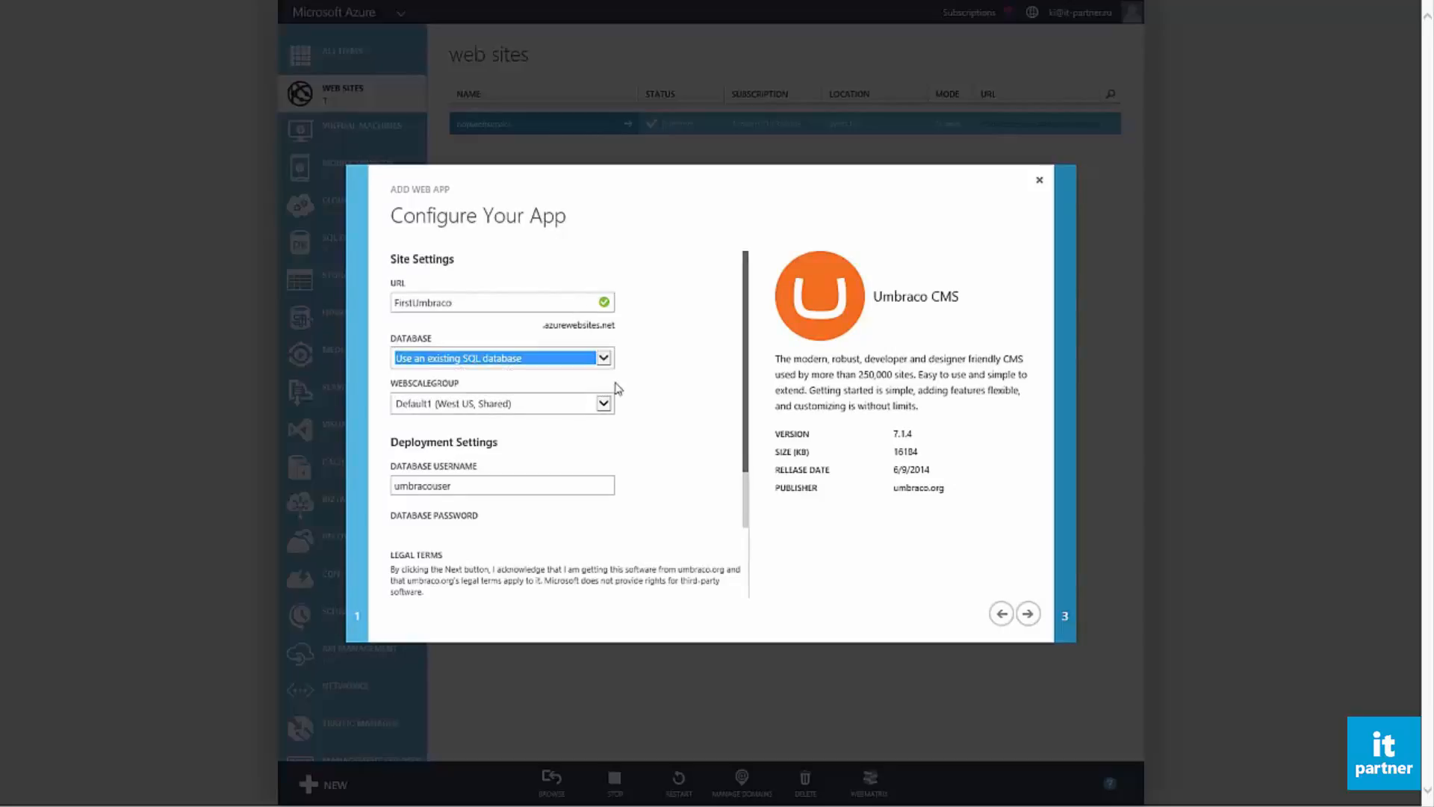
- Choose to create a new web hosting plan for the site and set its region to East US
left_click(603, 404)
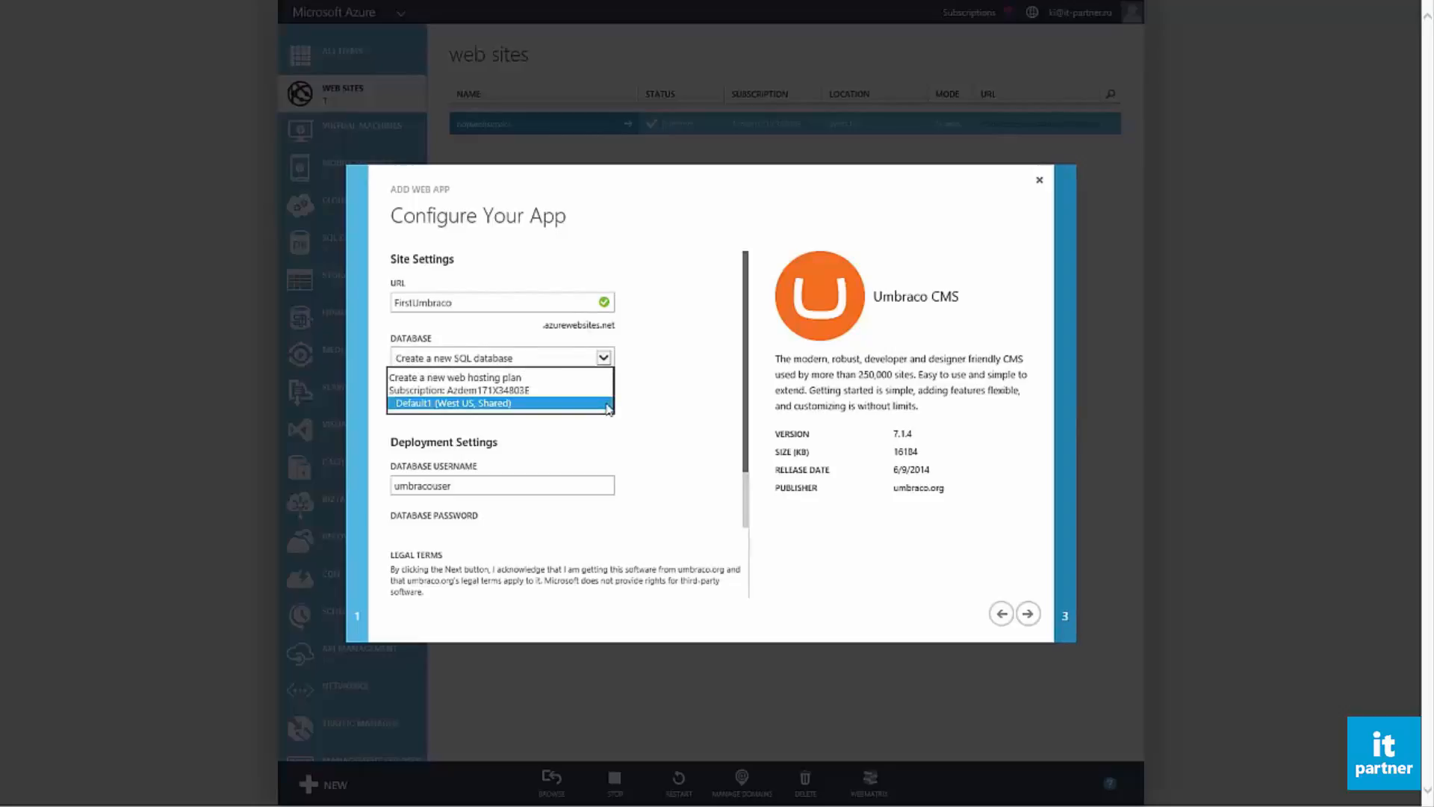
left_click(605, 378)
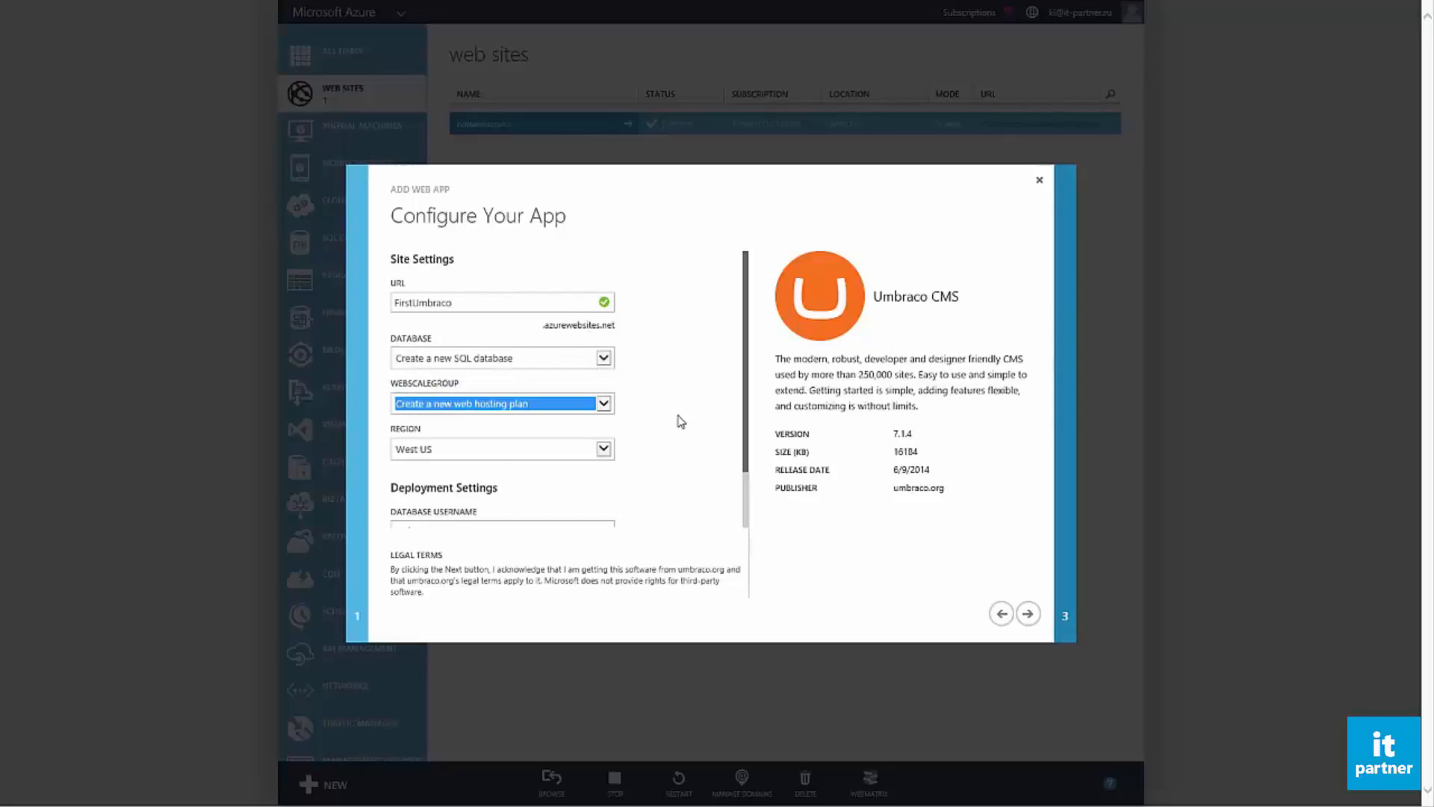
left_click(603, 449)
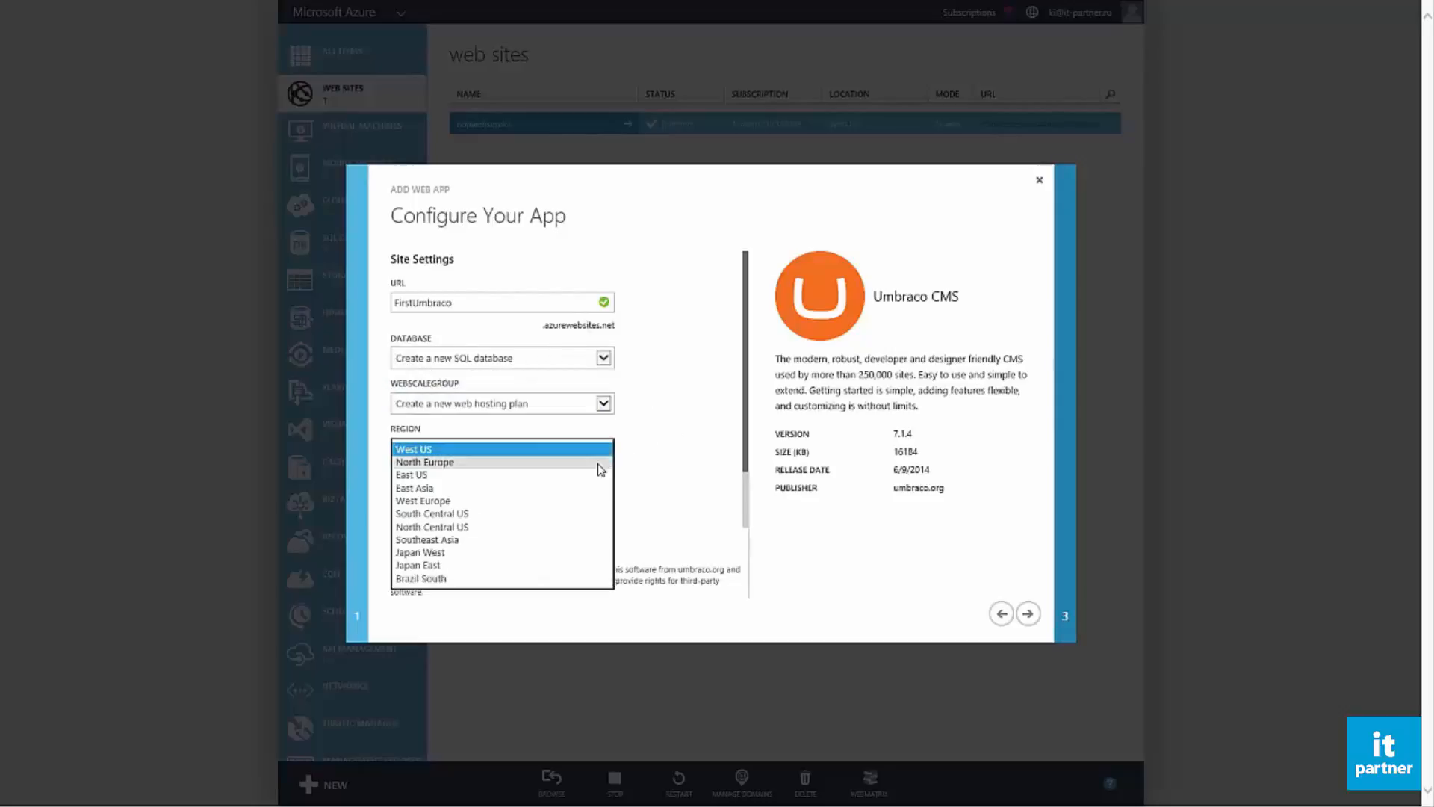
left_click(595, 467)
scroll(739, 458, "down", 1)
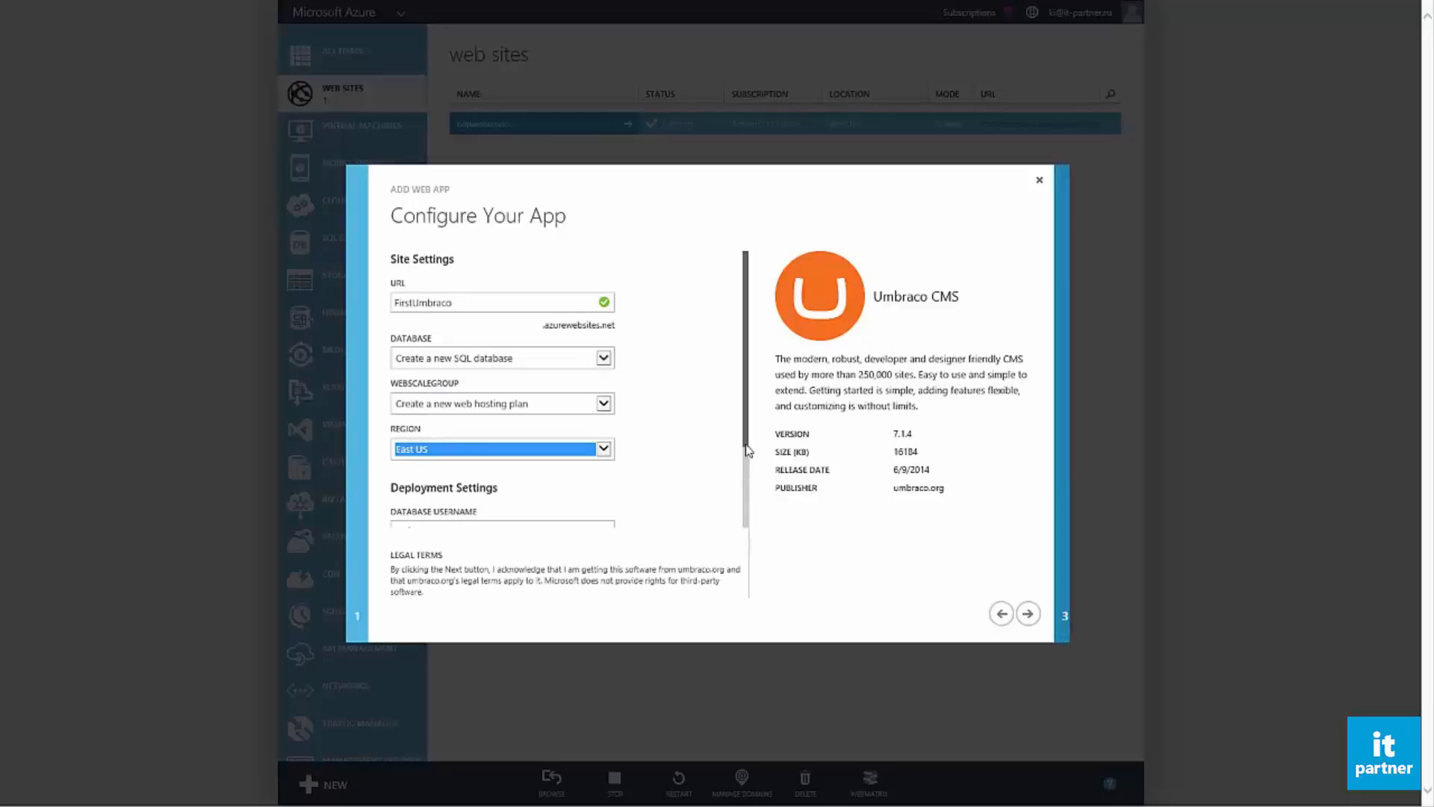
- Enter and confirm the database password in the deployment settings, and continue to the database settings
left_click_drag(742, 470, 750, 539)
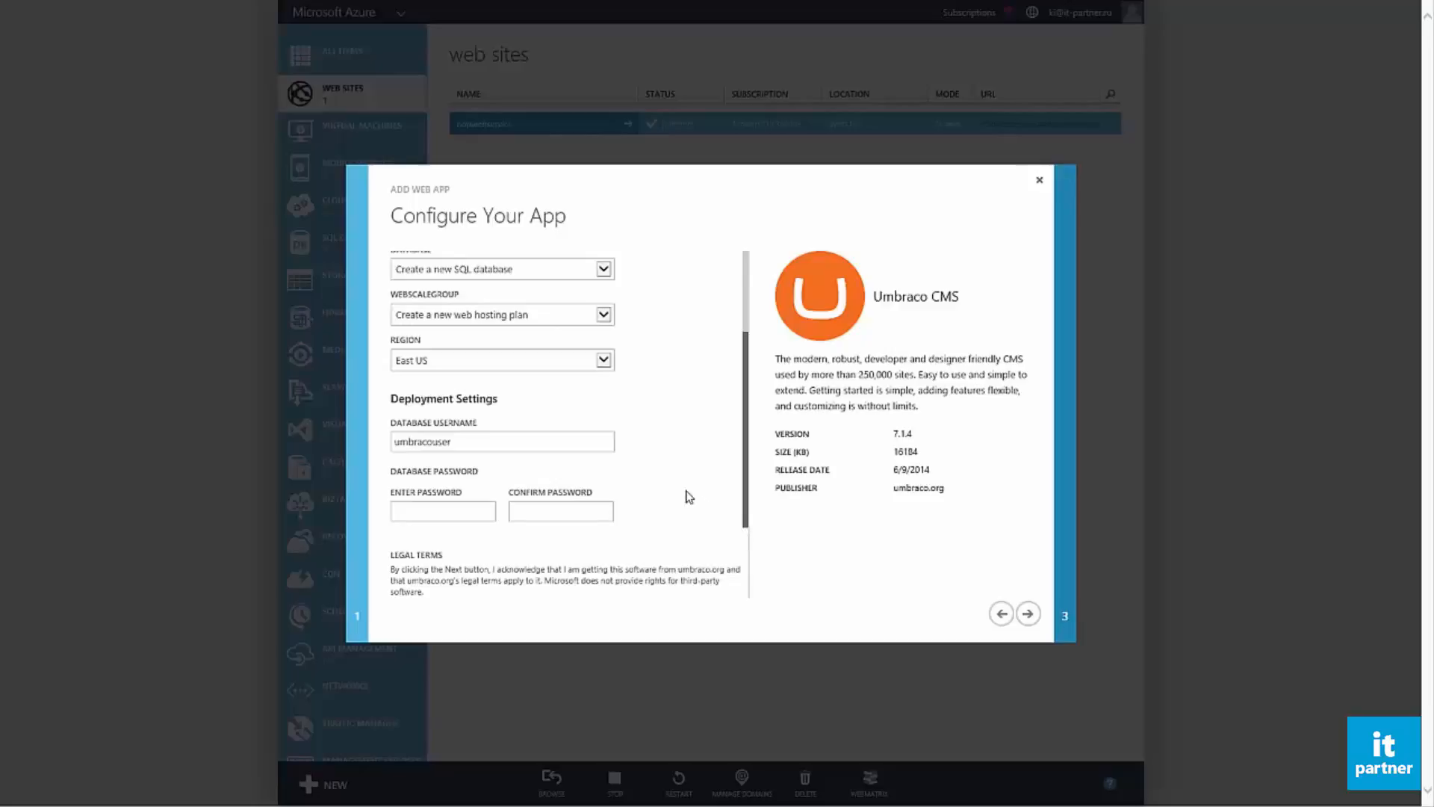
left_click(479, 510)
type("••••••••••")
key("Tab")
key("ctrl+v")
left_click(1030, 614)
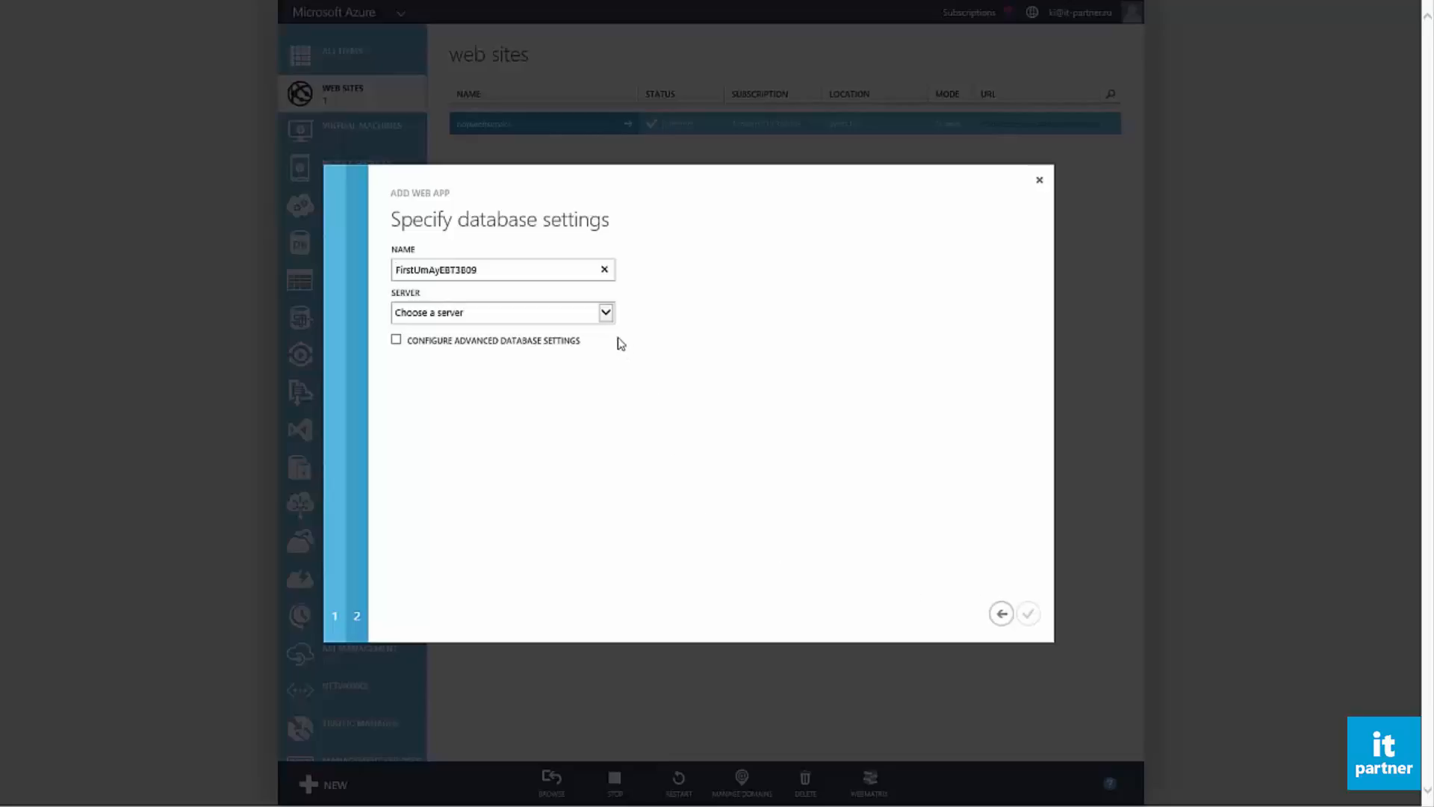
- Choose a new SQL database server with login name FirstUmb, and enter and confirm the server login password
left_click(606, 313)
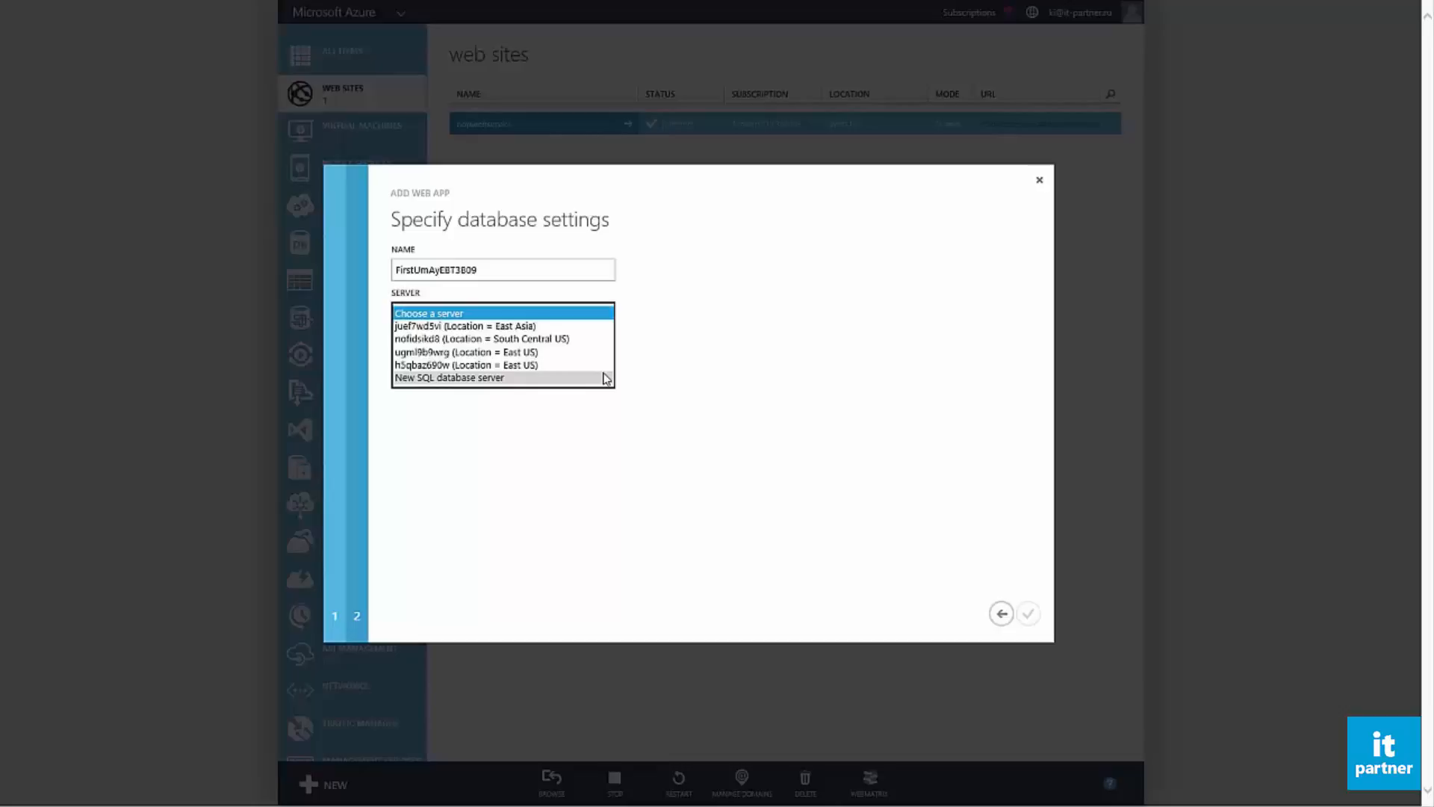
left_click(606, 378)
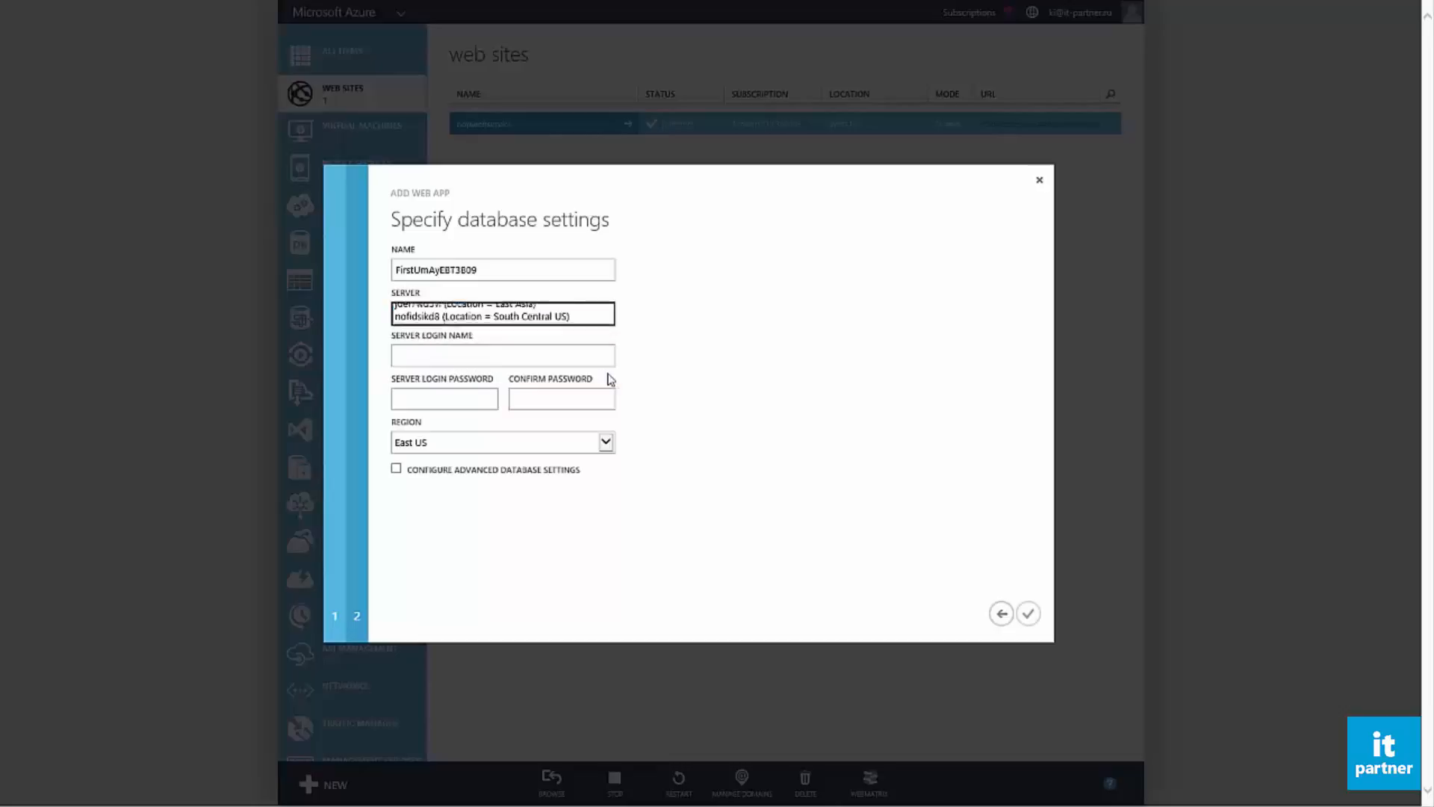
left_click(591, 349)
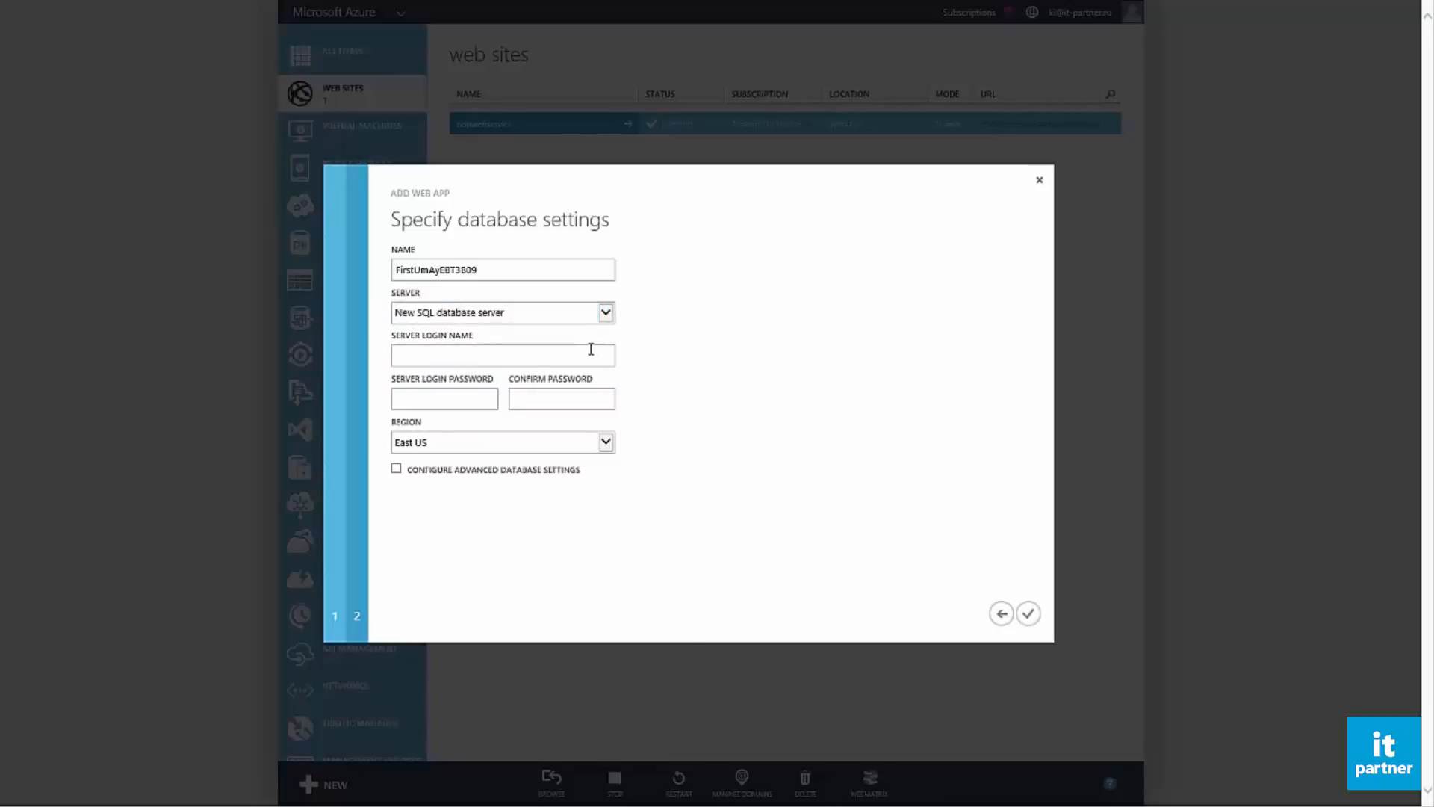
type("FirstUmb")
left_click(480, 400)
type("••••••••••")
key("Tab")
type("••••••••••")
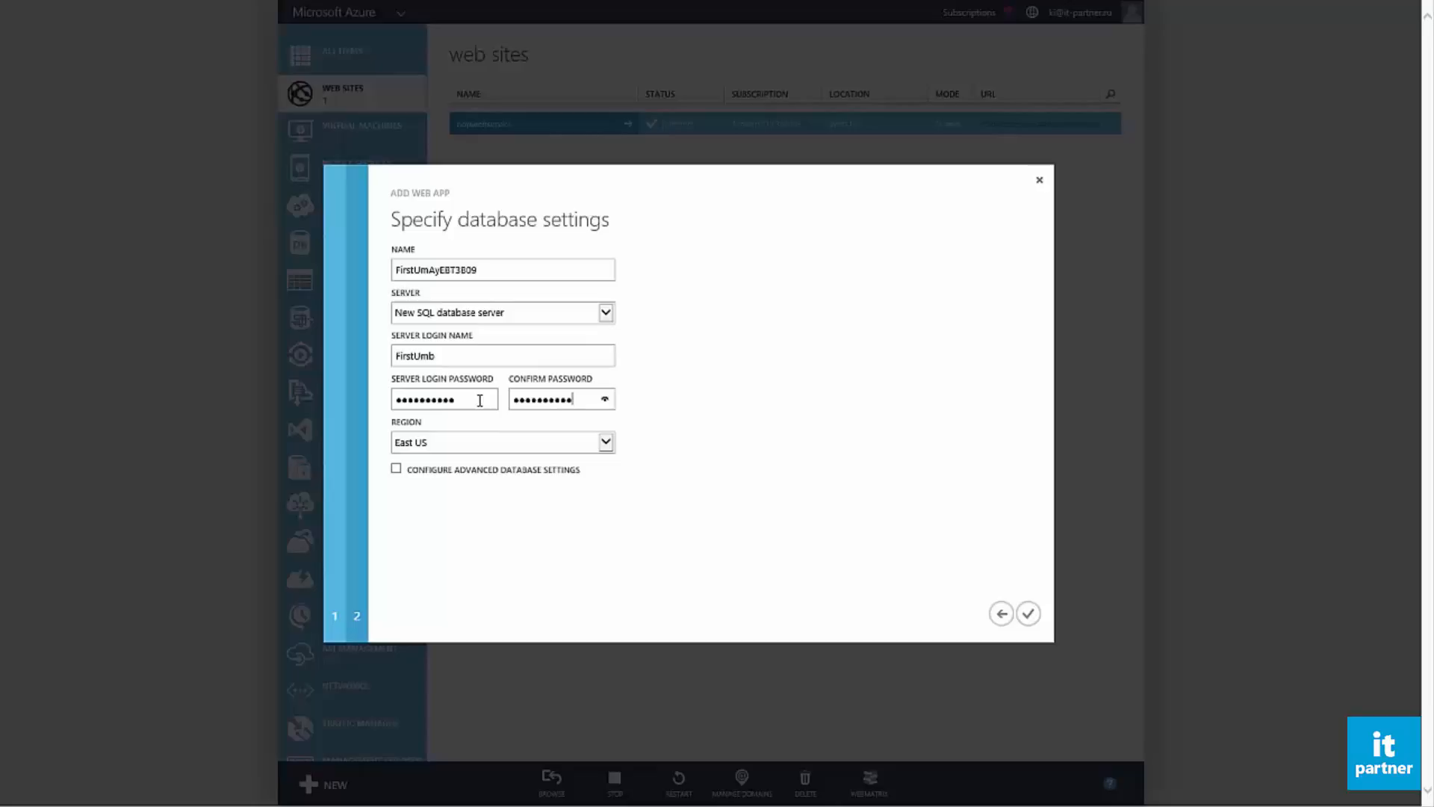
- Keep East US as the database server's region and submit the web app for deployment
left_click(606, 442)
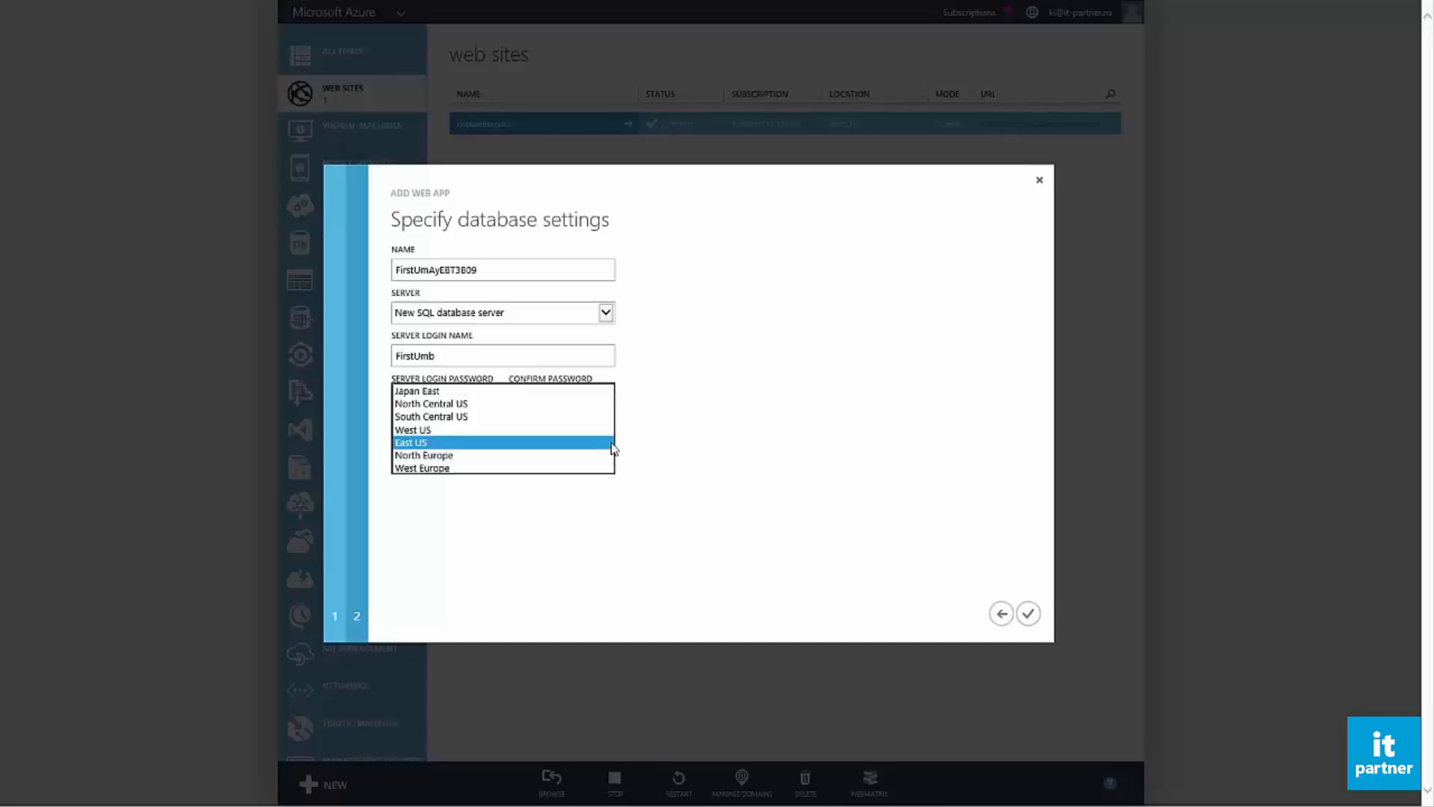
left_click(609, 446)
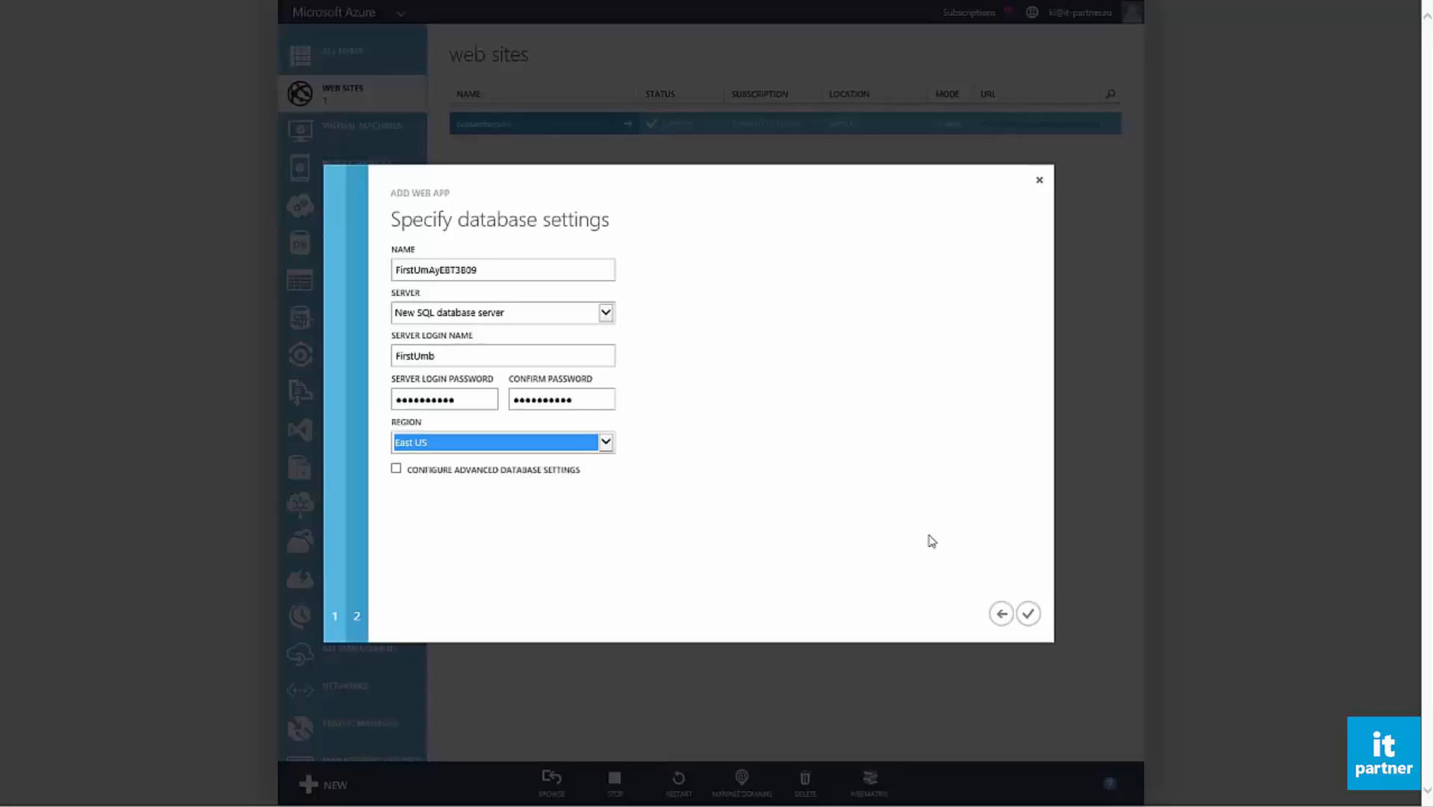
left_click(1028, 613)
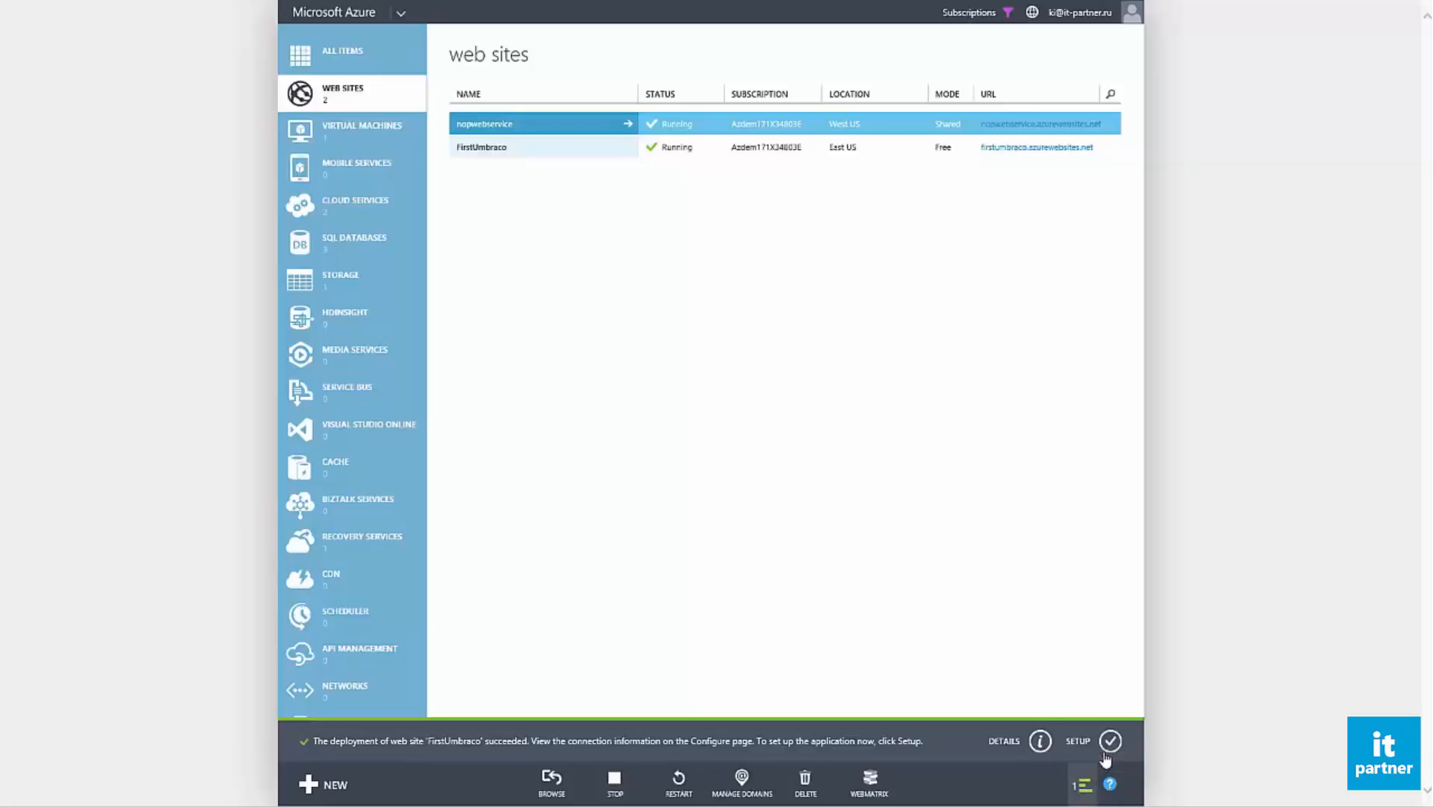
- Launch the application setup of the deployed FirstUmbraco site and return to the Azure web sites list
left_click(1110, 743)
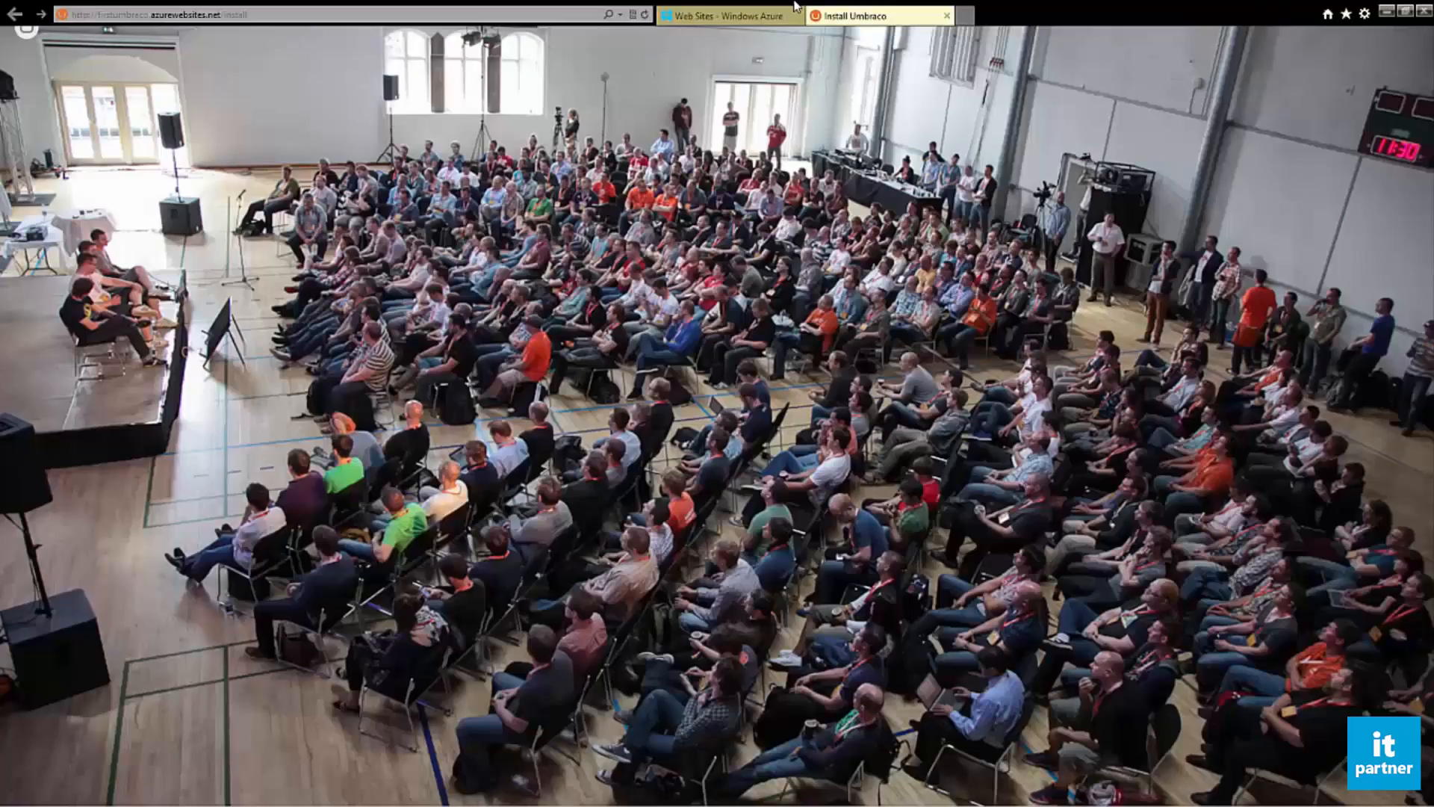
left_click(738, 18)
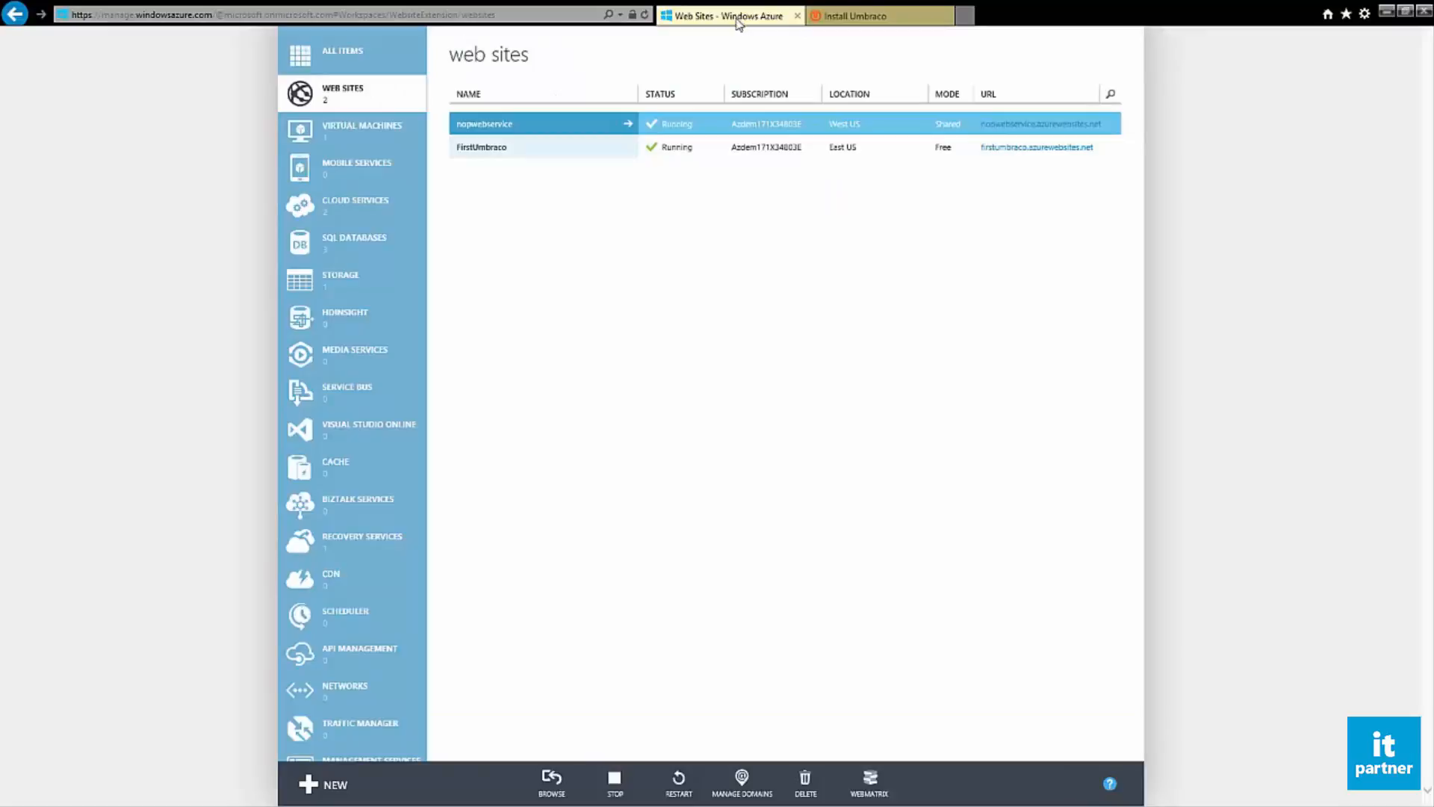
- Open the FirstUmbraco site's dashboard and review its usage overview, linked resources and quick glance details
left_click(505, 153)
left_click(505, 153)
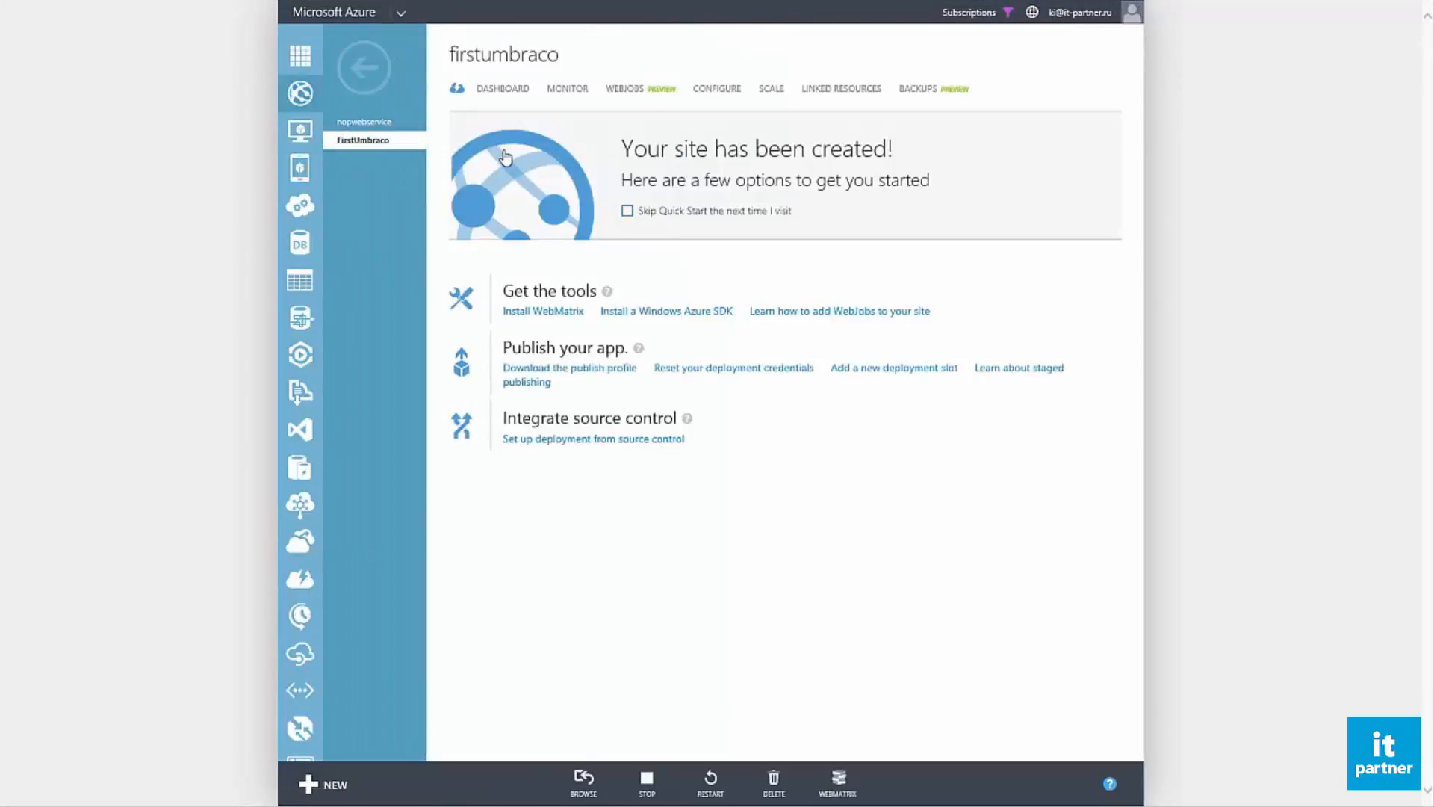
left_click(519, 93)
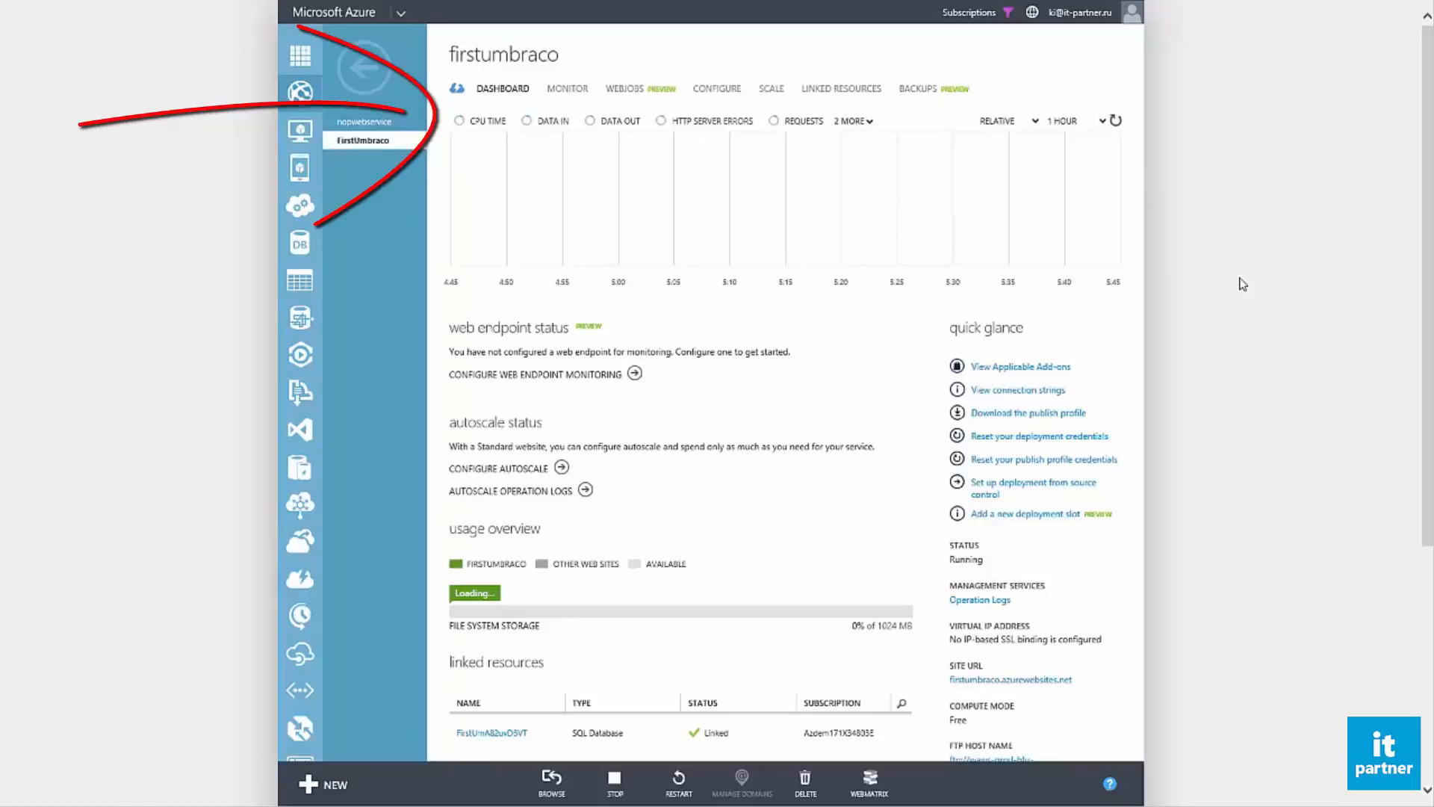
scroll(1242, 284, "down", 5)
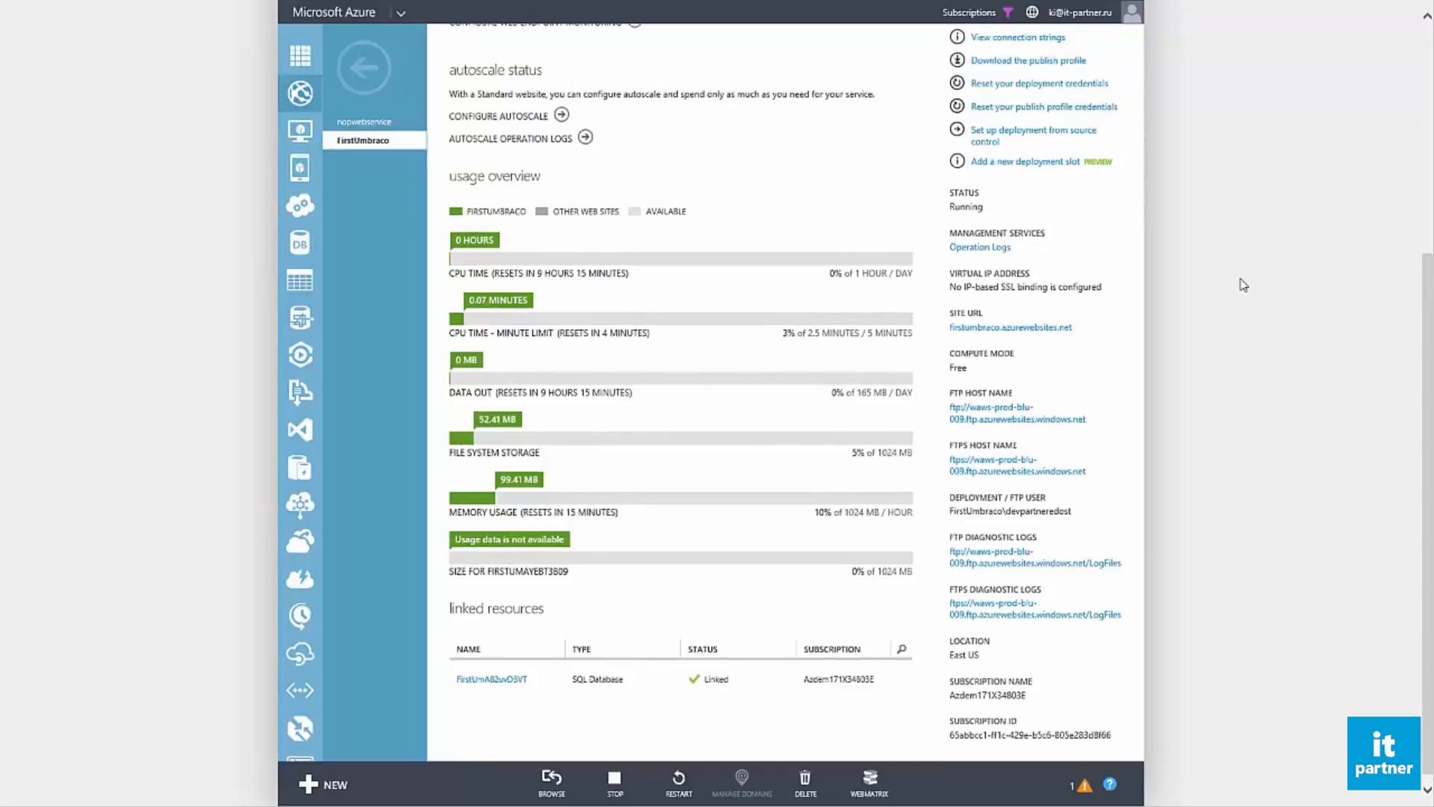
scroll(1242, 284, "up", 5)
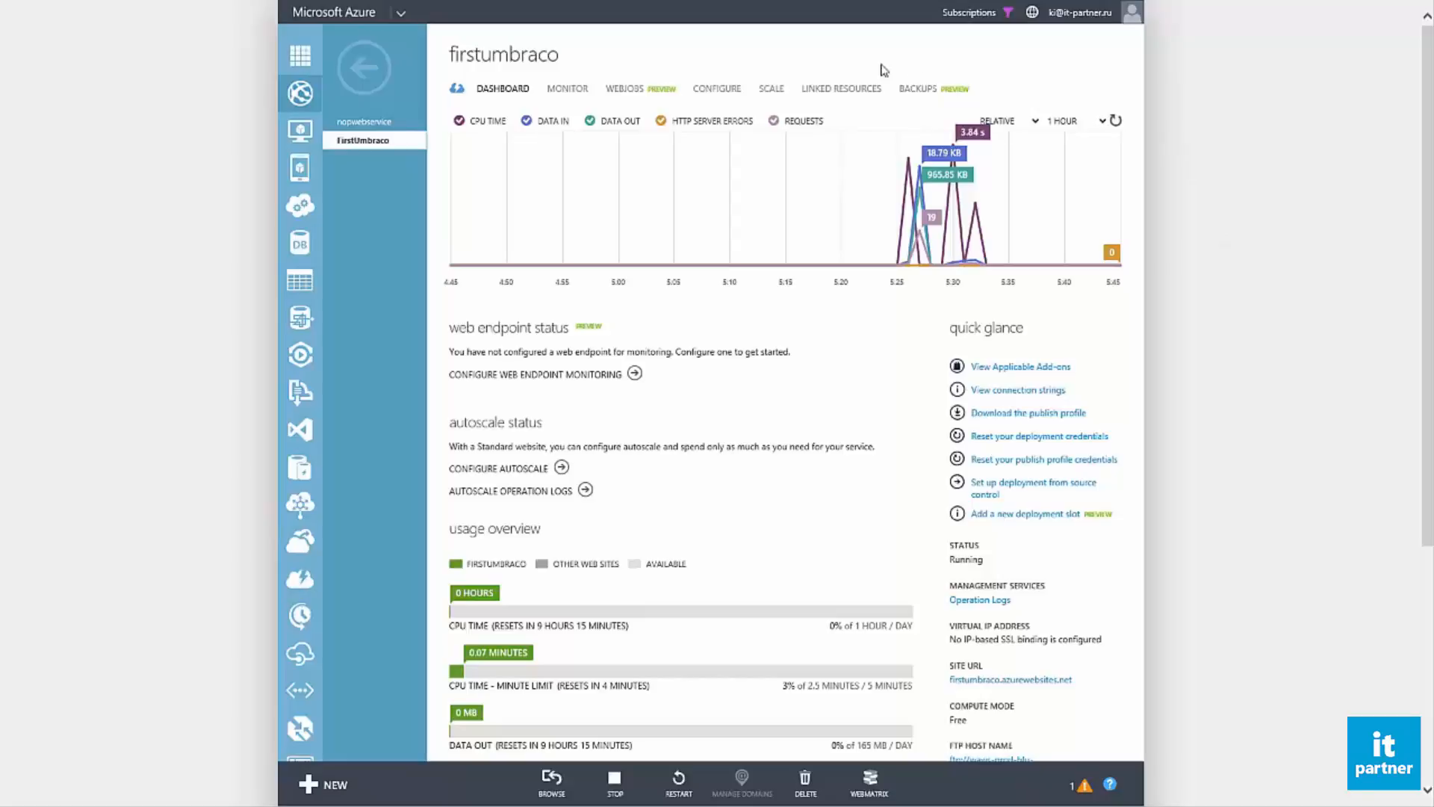
- Compare the scale settings of the FirstUmbraco site under the Shared, Basic and Standard web hosting plan modes
left_click(777, 90)
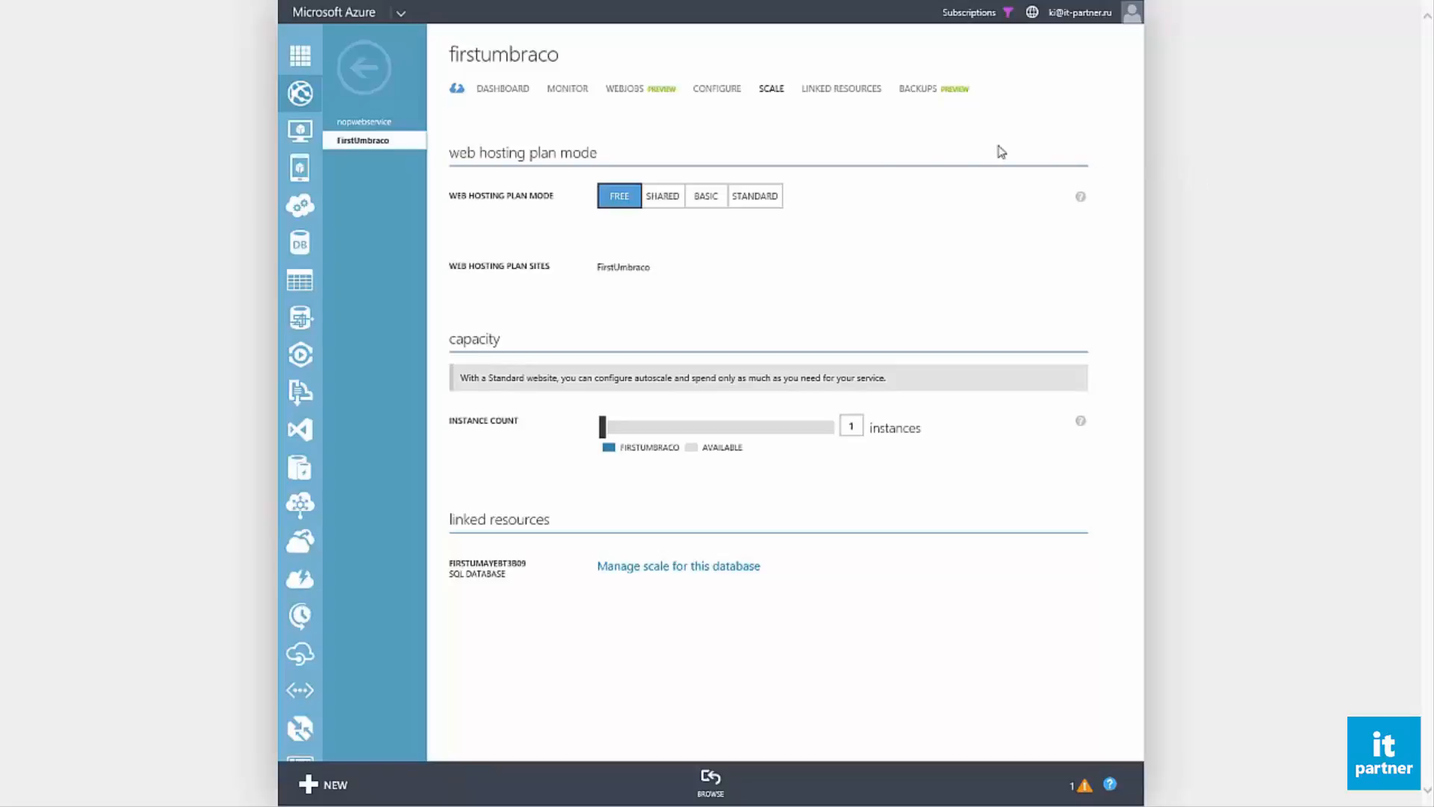
left_click(675, 204)
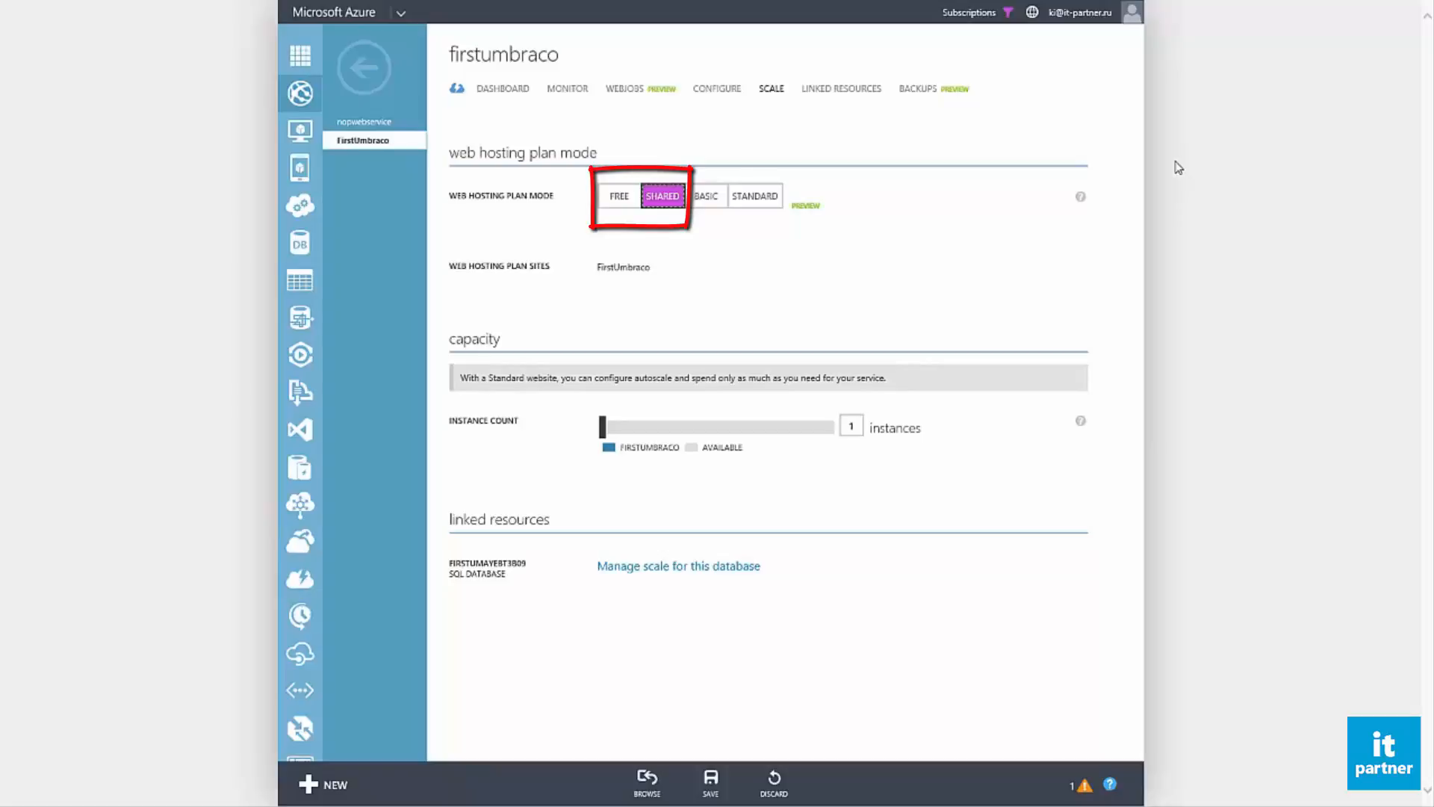
left_click(703, 203)
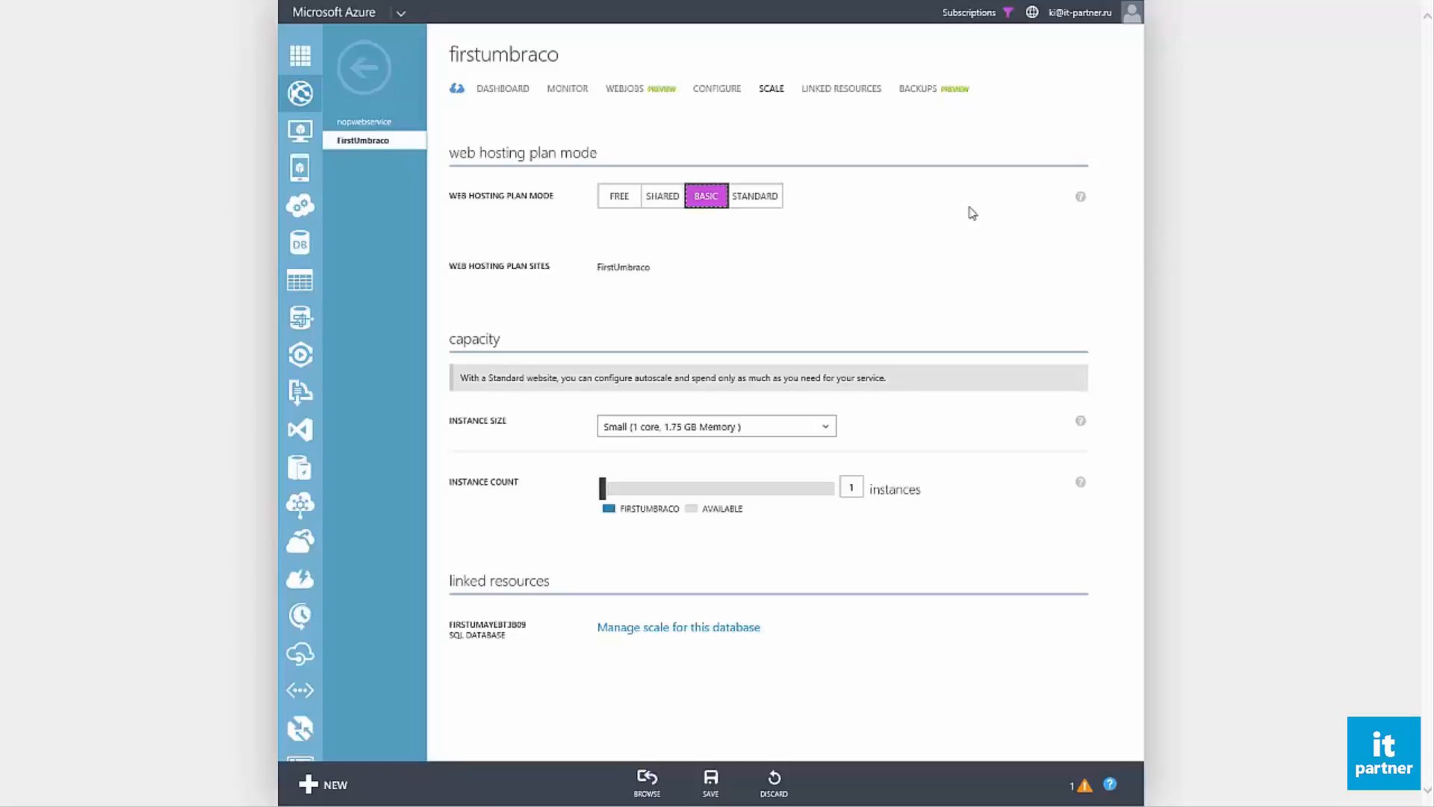
left_click(762, 195)
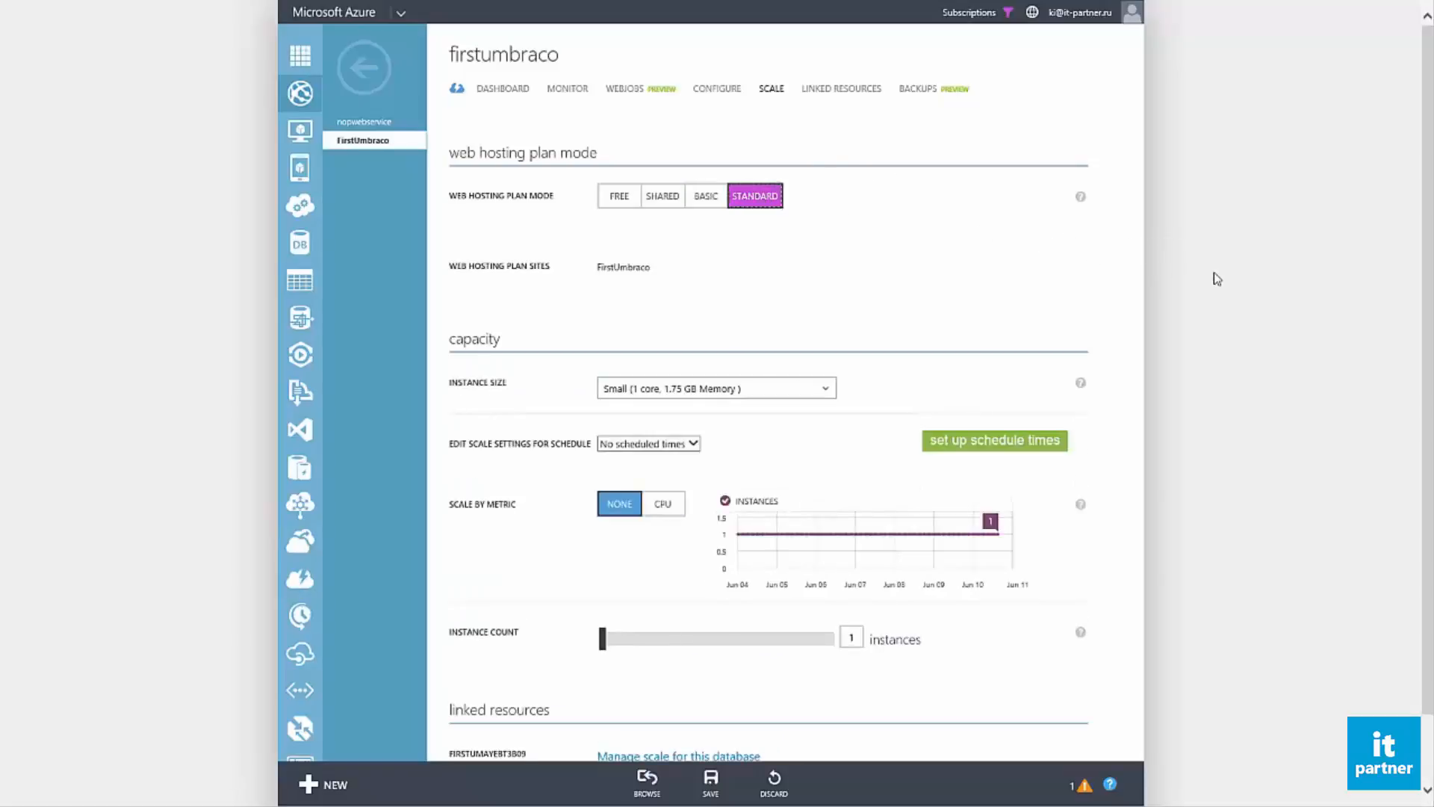